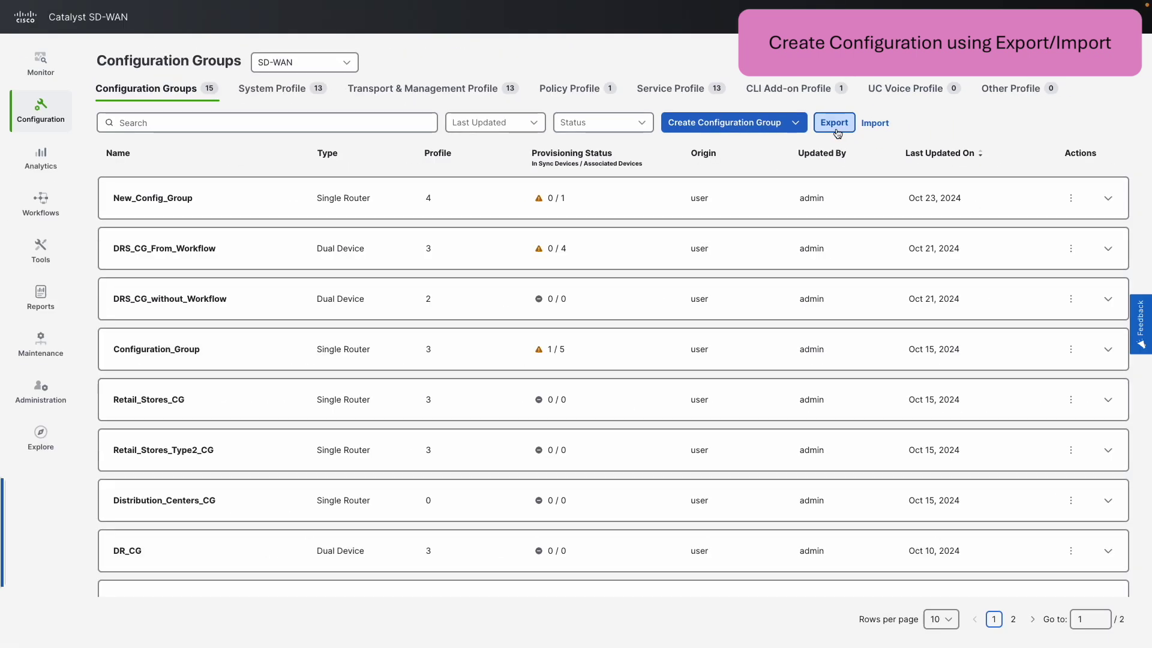
- Start the export of configuration groups from the Configuration Groups page
{"action": "left_click", "coordinate": [837, 132]}
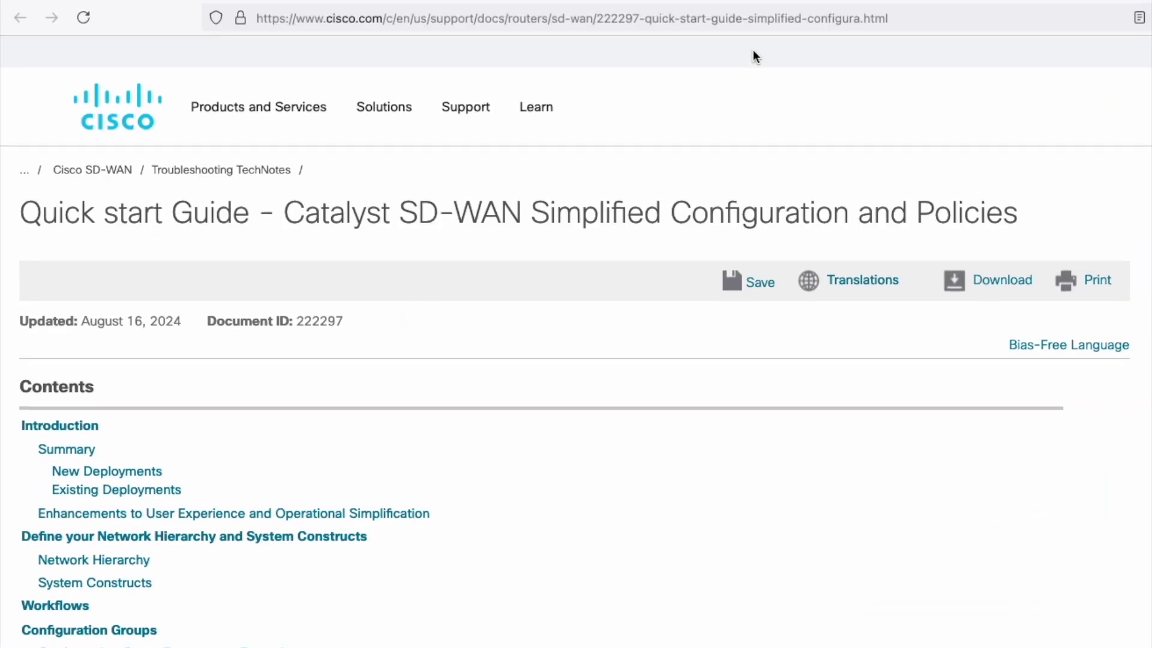
{"action": "scroll", "coordinate": [601, 279], "scroll_direction": "down", "scroll_amount": 3}
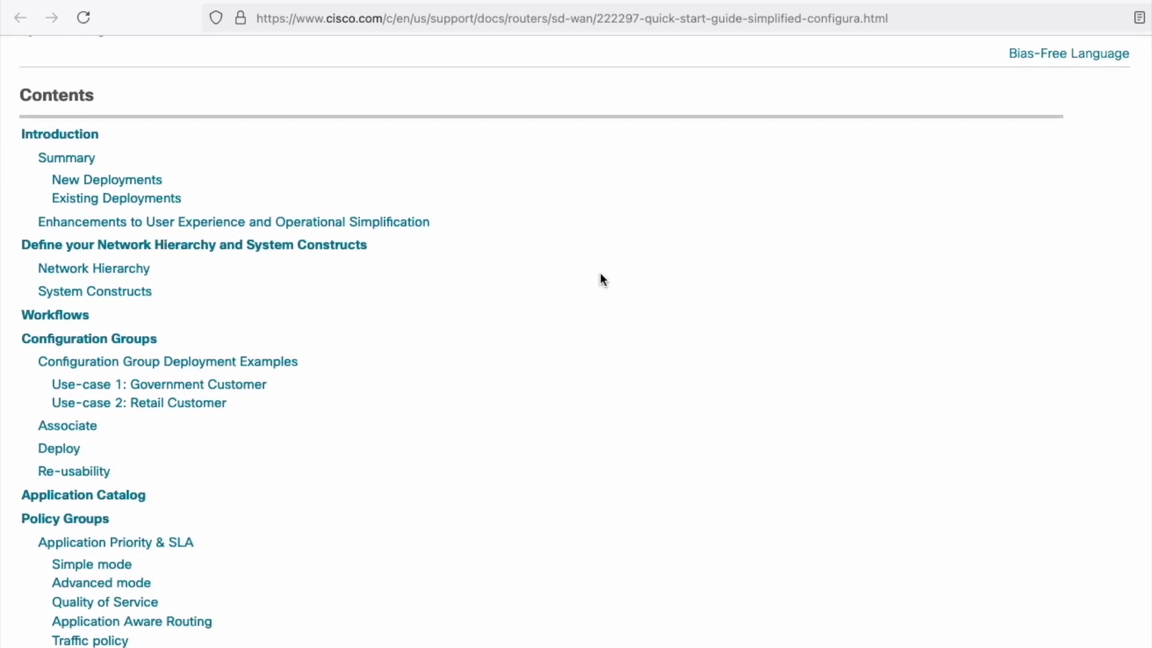
{"action": "scroll", "coordinate": [600, 280], "scroll_direction": "down", "scroll_amount": 3}
{"action": "scroll", "coordinate": [600, 278], "scroll_direction": "down", "scroll_amount": 4}
{"action": "scroll", "coordinate": [601, 279], "scroll_direction": "down", "scroll_amount": 3}
{"action": "scroll", "coordinate": [600, 279], "scroll_direction": "down", "scroll_amount": 3}
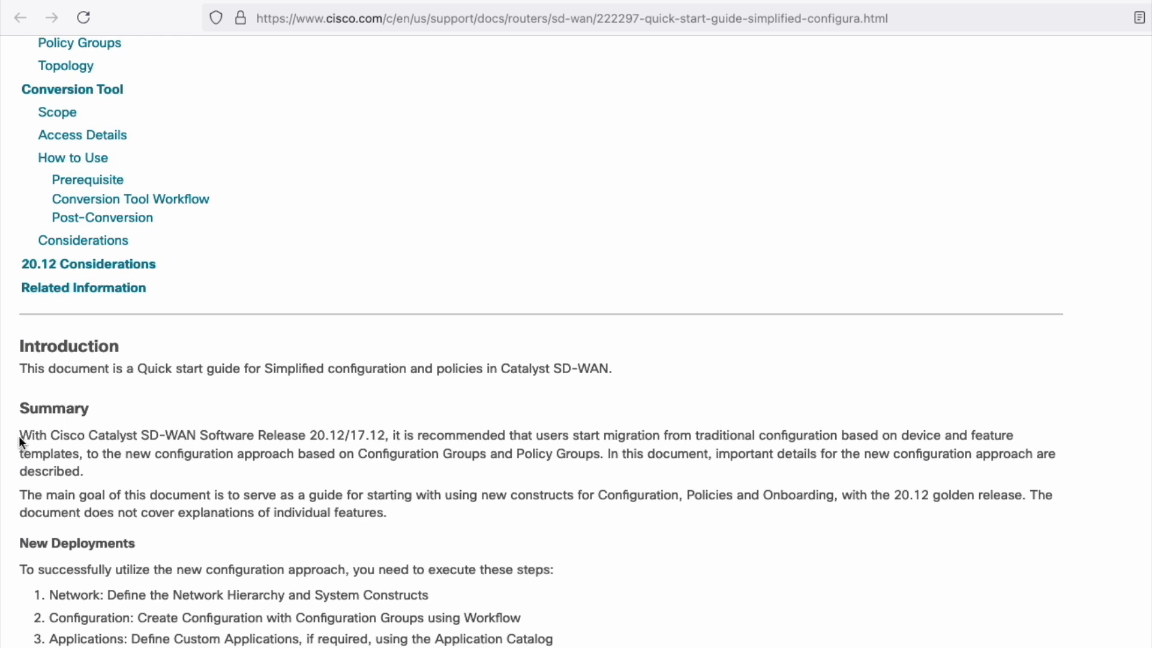
- Highlight the first Summary and main-goal paragraphs, then jump to the Conversion Tool section
{"action": "left_click_drag", "start_coordinate": [19, 435], "coordinate": [90, 467]}
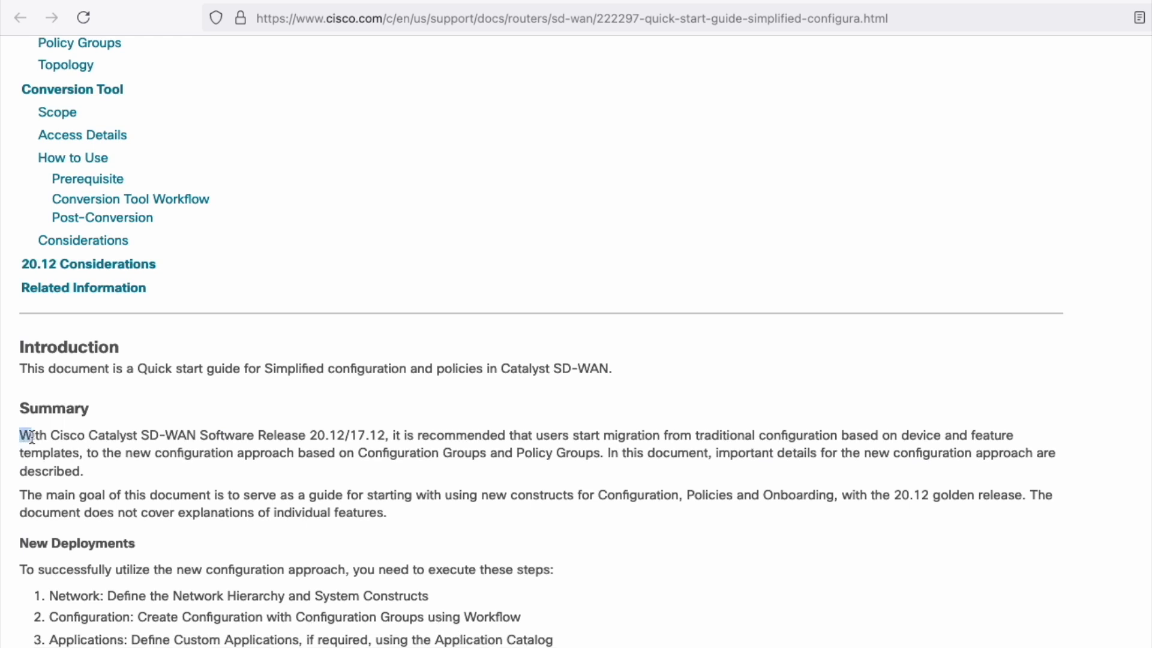
{"action": "left_click", "coordinate": [116, 469]}
{"action": "left_click_drag", "start_coordinate": [19, 491], "coordinate": [391, 520]}
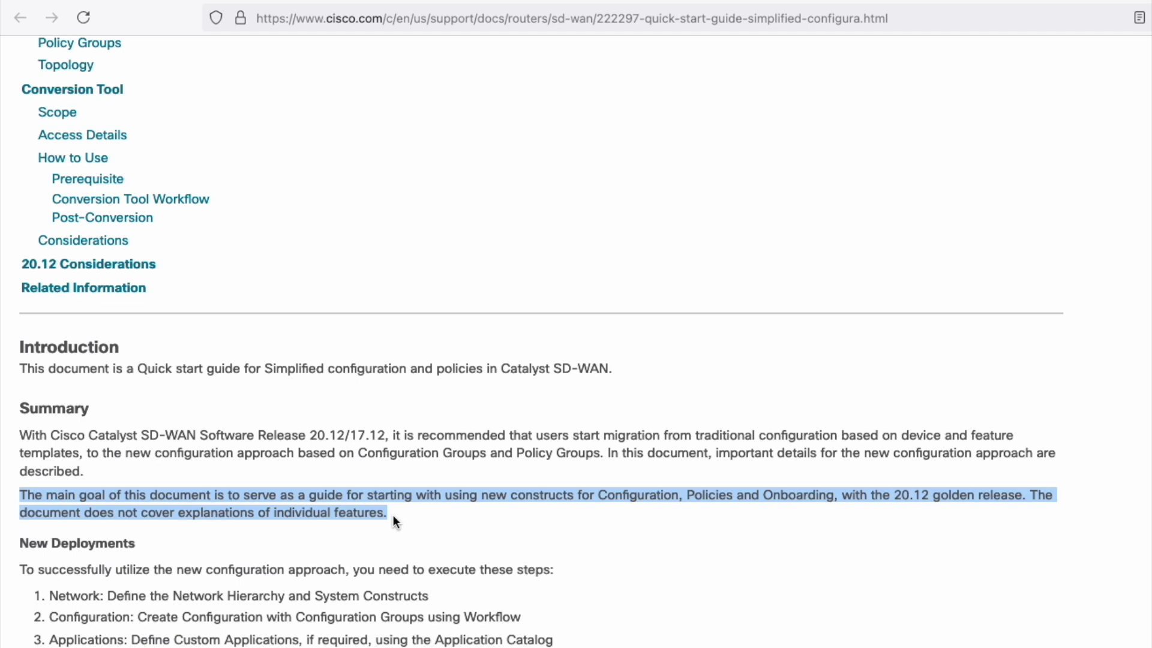
{"action": "left_click", "coordinate": [422, 516]}
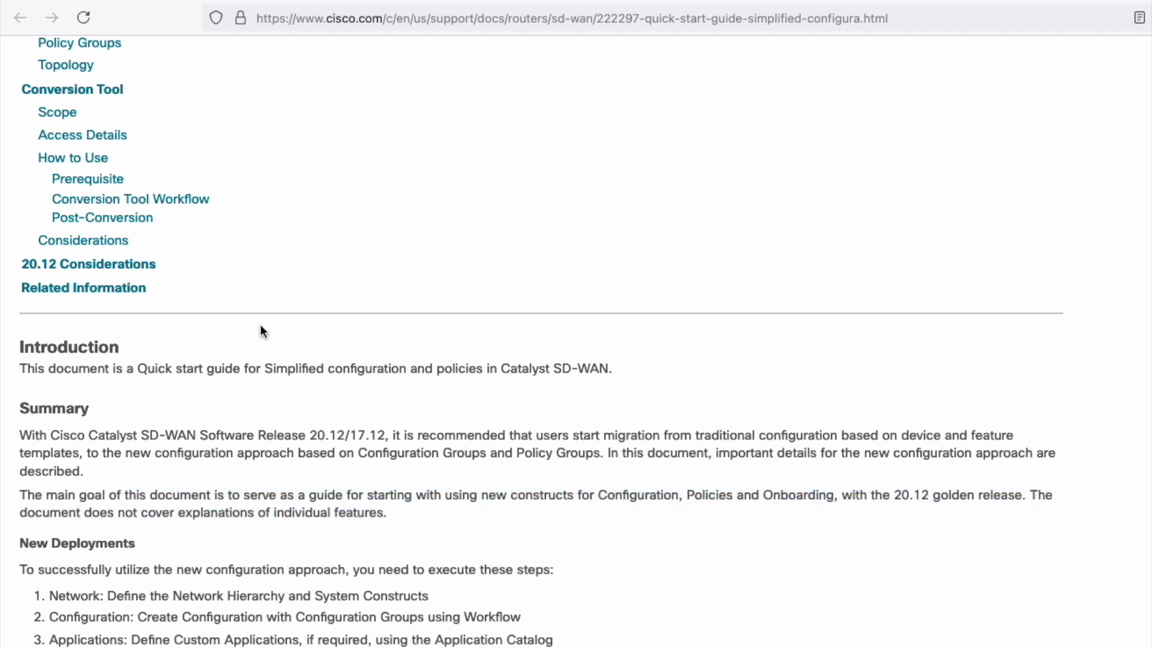
{"action": "left_click", "coordinate": [108, 93]}
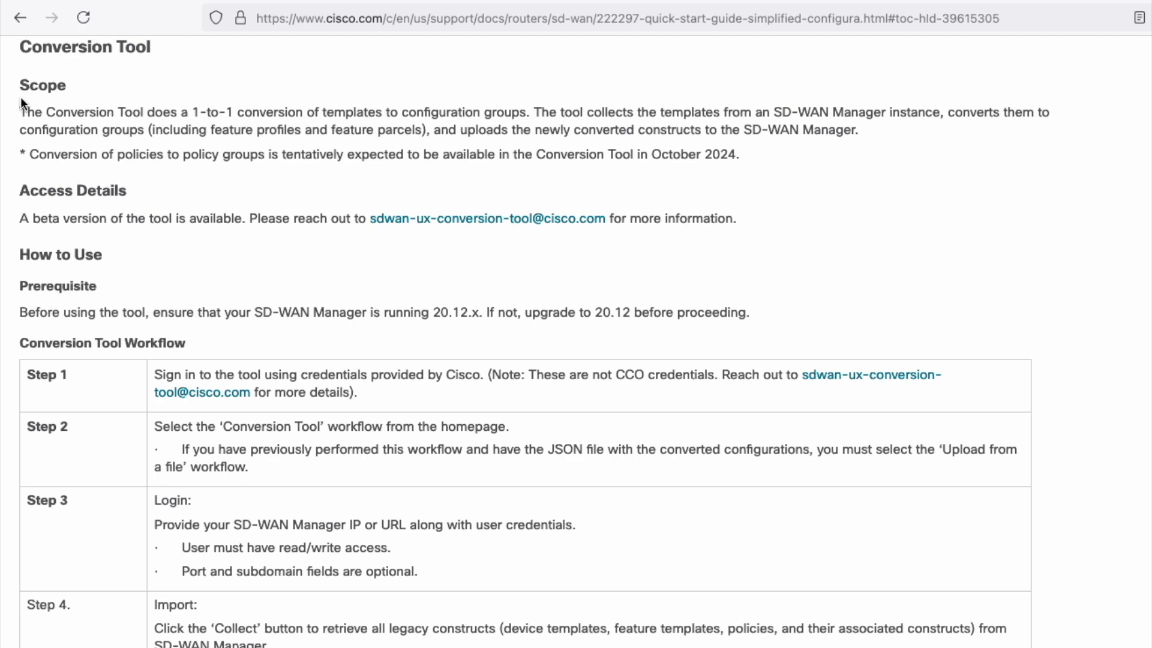
{"action": "scroll", "coordinate": [21, 96], "scroll_direction": "down", "scroll_amount": 2}
{"action": "scroll", "coordinate": [20, 98], "scroll_direction": "down", "scroll_amount": 3}
{"action": "scroll", "coordinate": [21, 99], "scroll_direction": "down", "scroll_amount": 5}
{"action": "scroll", "coordinate": [21, 99], "scroll_direction": "down", "scroll_amount": 3}
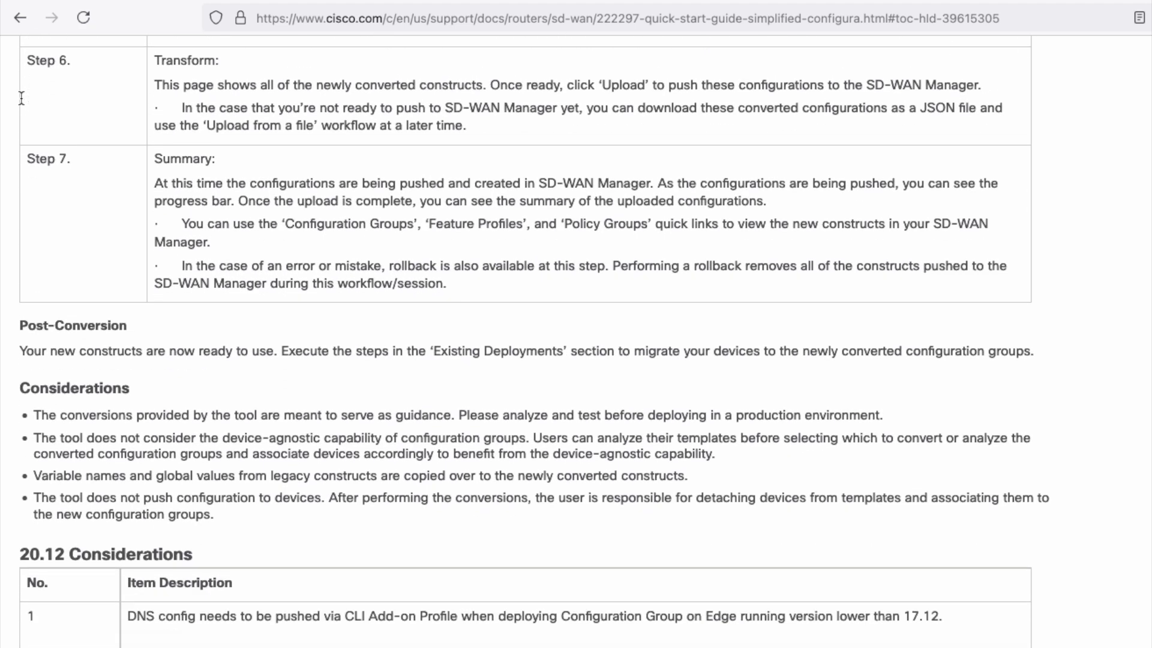
{"action": "scroll", "coordinate": [21, 98], "scroll_direction": "down", "scroll_amount": 3}
{"action": "scroll", "coordinate": [22, 100], "scroll_direction": "down", "scroll_amount": 2}
{"action": "scroll", "coordinate": [21, 100], "scroll_direction": "down", "scroll_amount": 1}
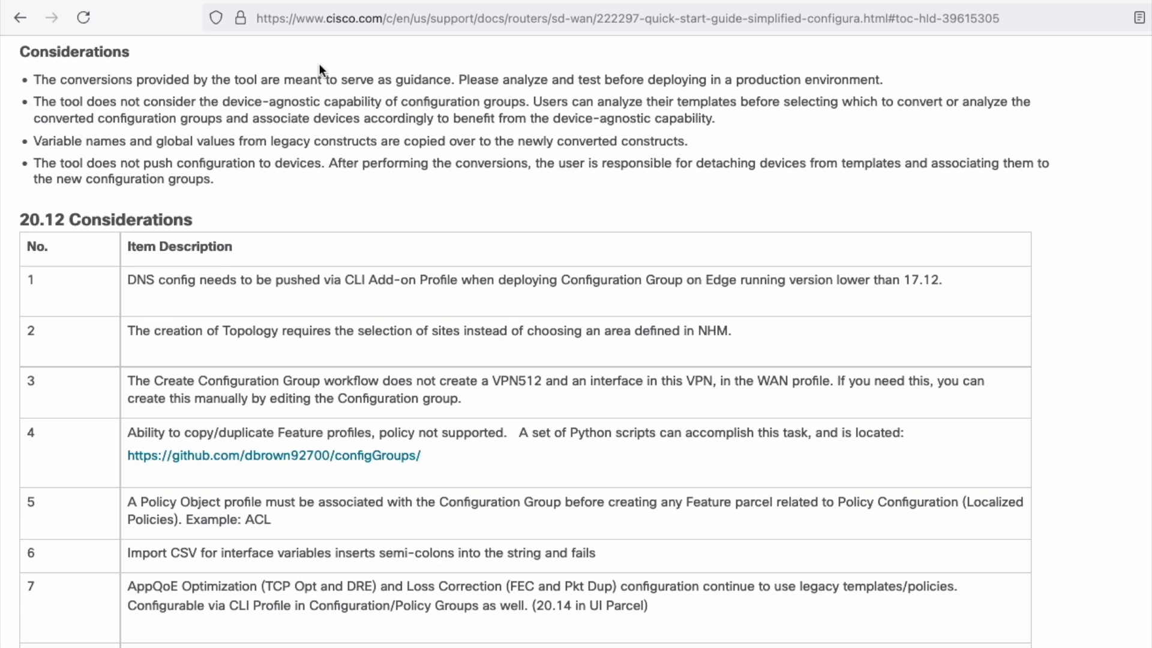